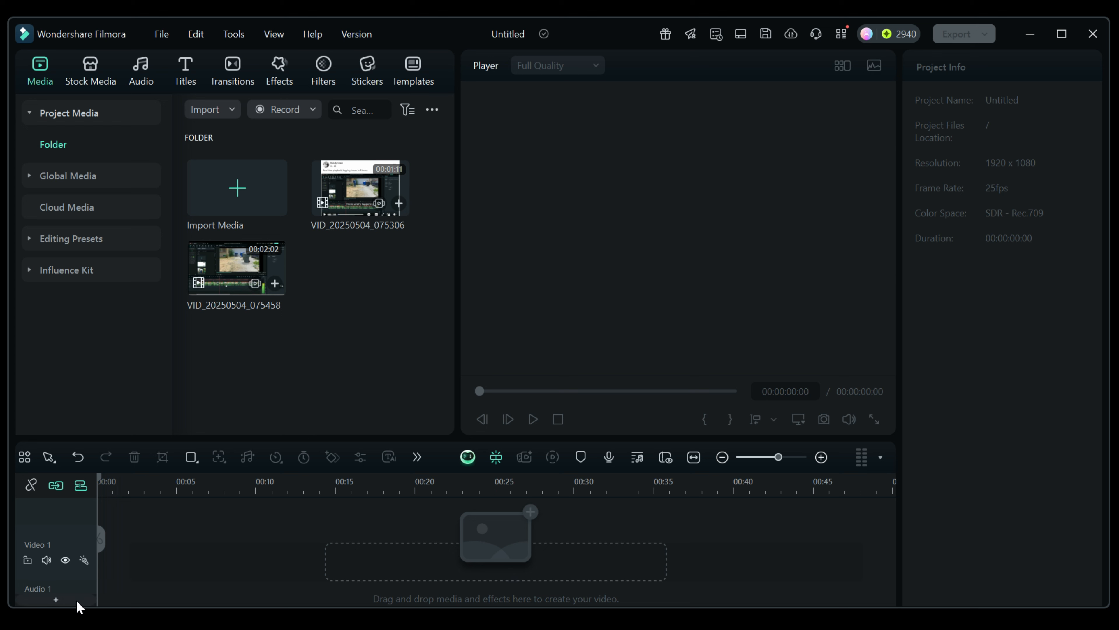
Add a second video track to the empty timeline.
left_click(56, 600)
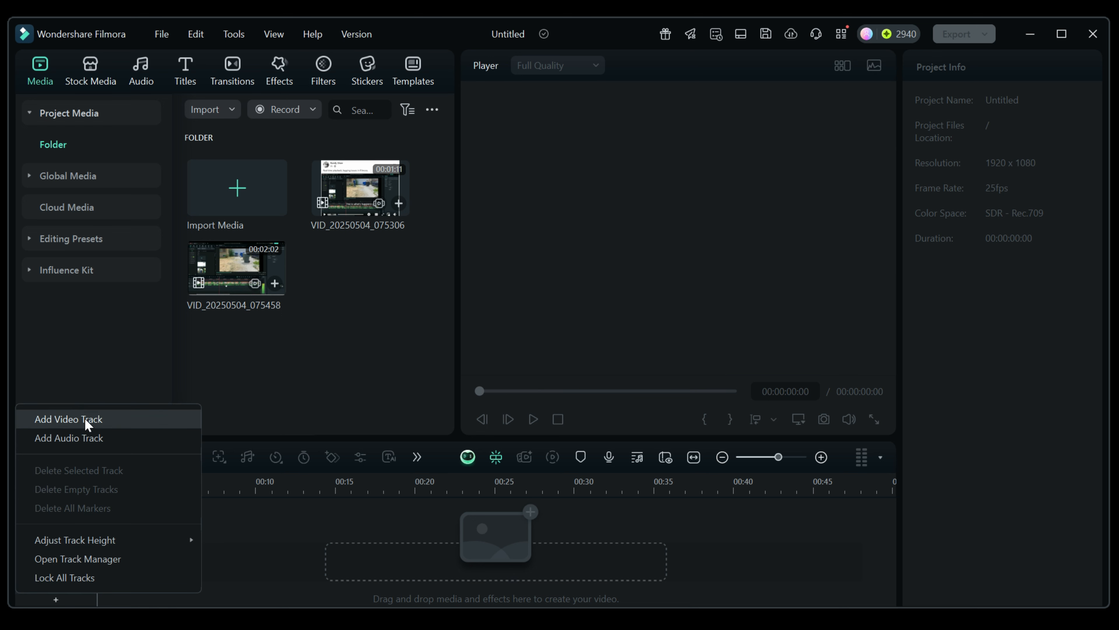
left_click(84, 418)
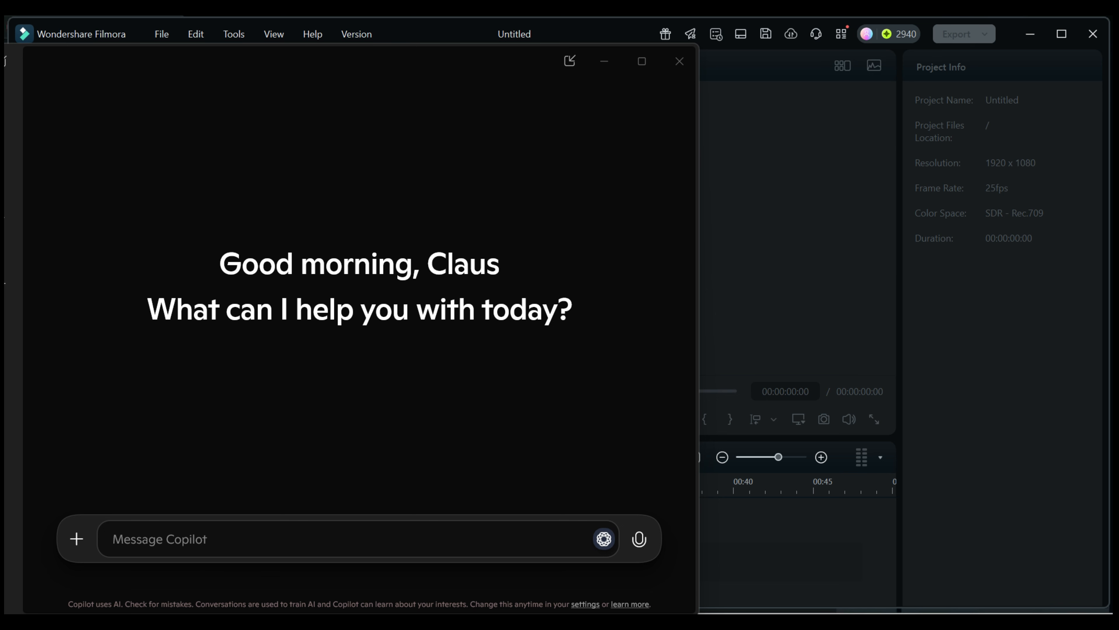
Ask Copilot for "Specs on AMD Ryzen 7730 U" and examine the integrated graphics speed and memory support in its answer.
left_click(167, 538)
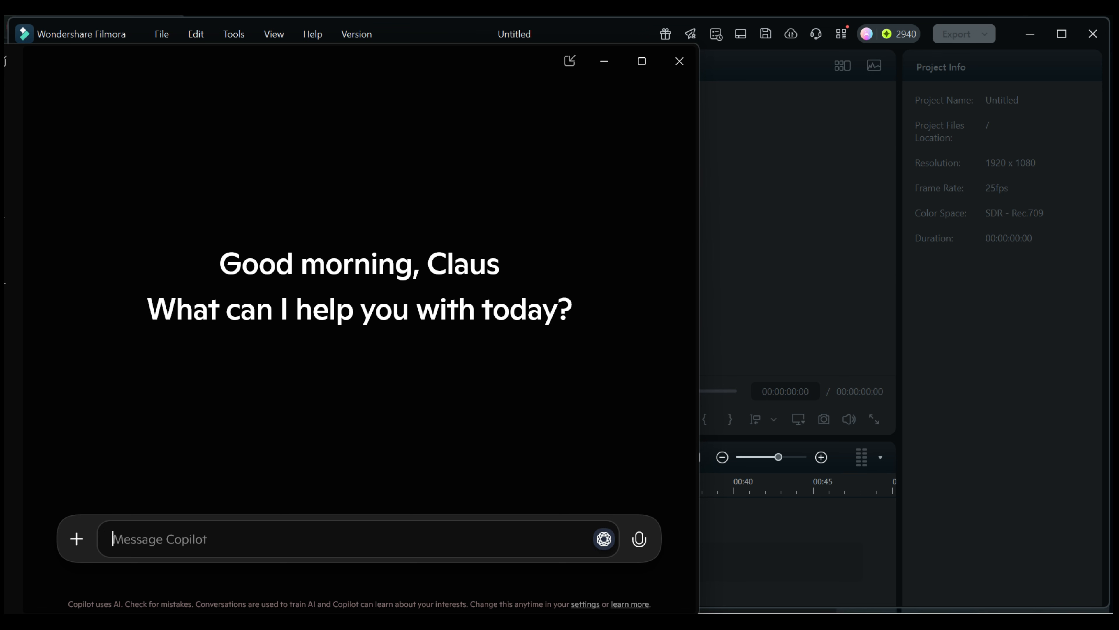
type("Specs on AMD Ryzen 7730 U")
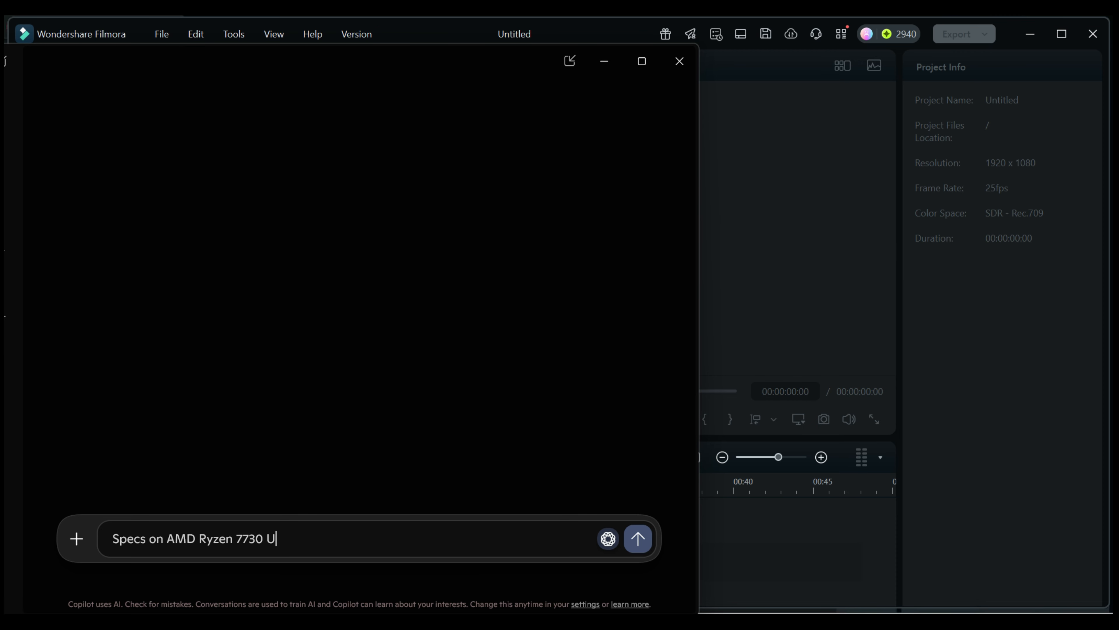
key("Return")
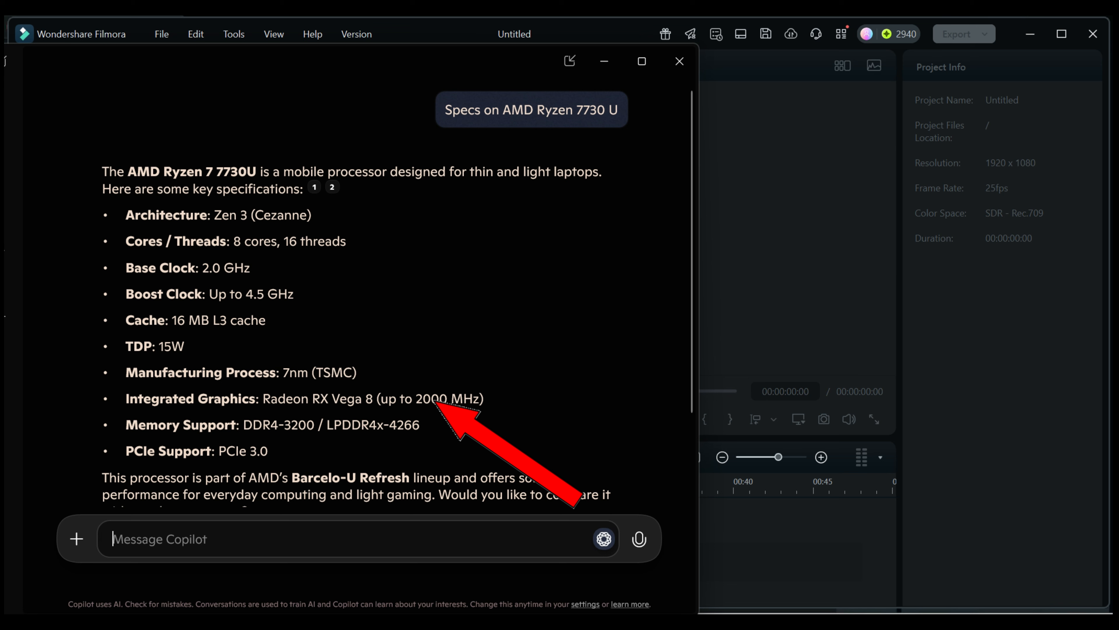
left_click_drag(423, 400, 448, 399)
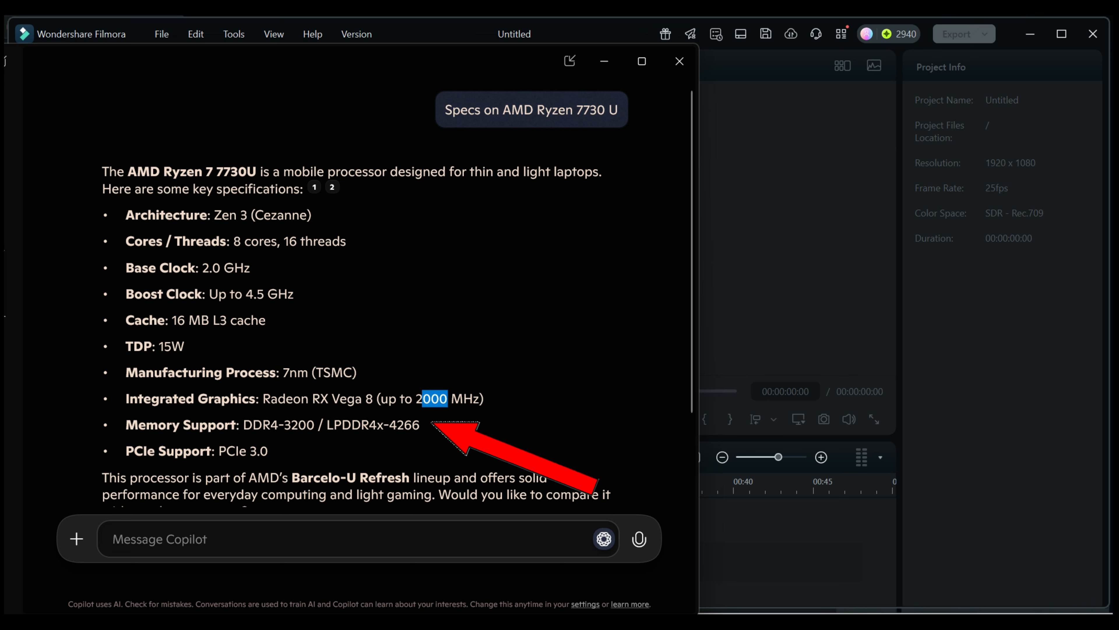
left_click_drag(243, 425, 279, 425)
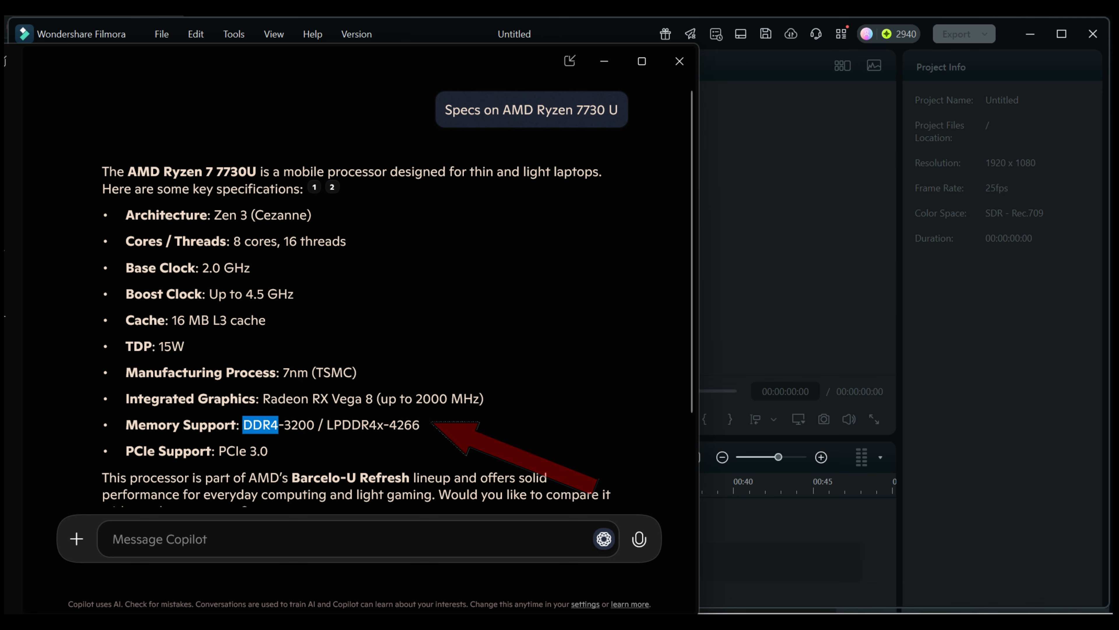
scroll(419, 463, "down", 2)
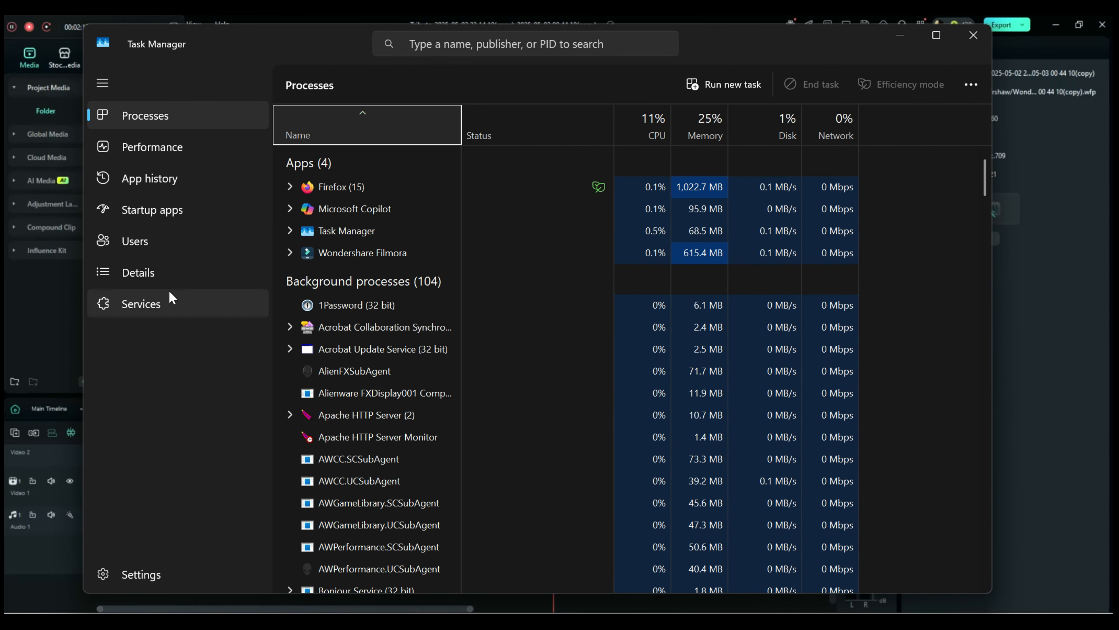
Review the computer's CPU, memory and GPU performance details in Task Manager, then close it.
left_click(153, 152)
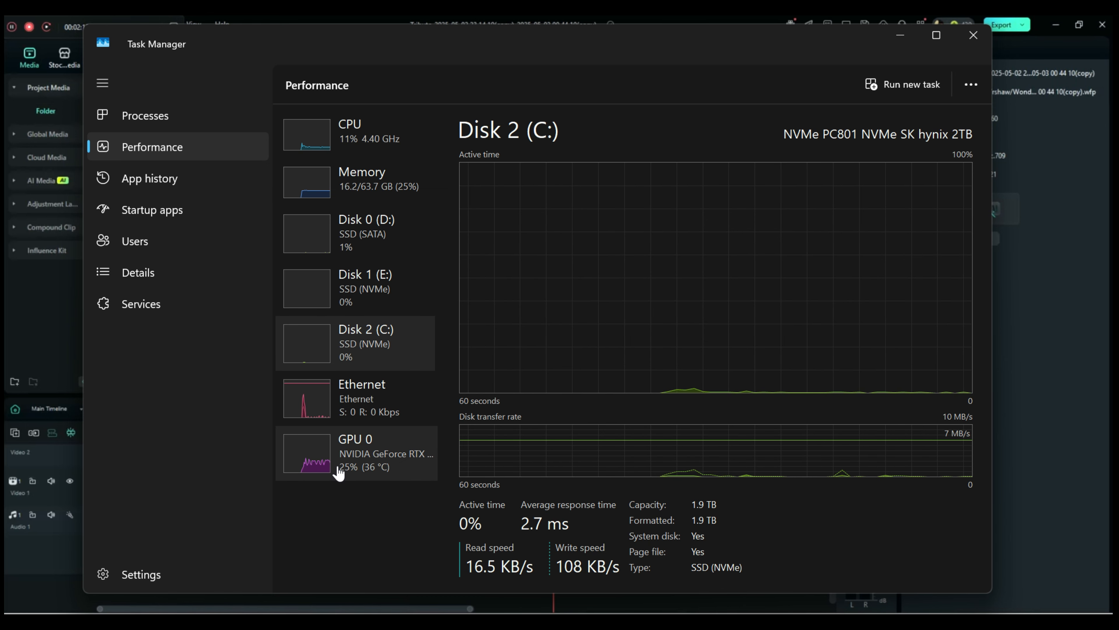
left_click(320, 137)
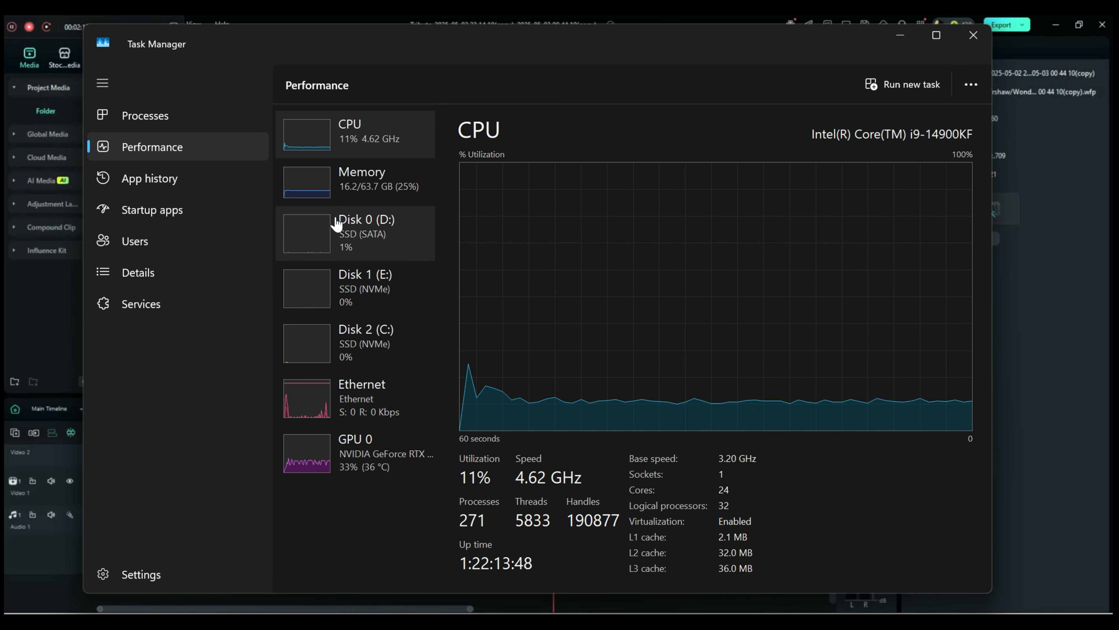
left_click(312, 190)
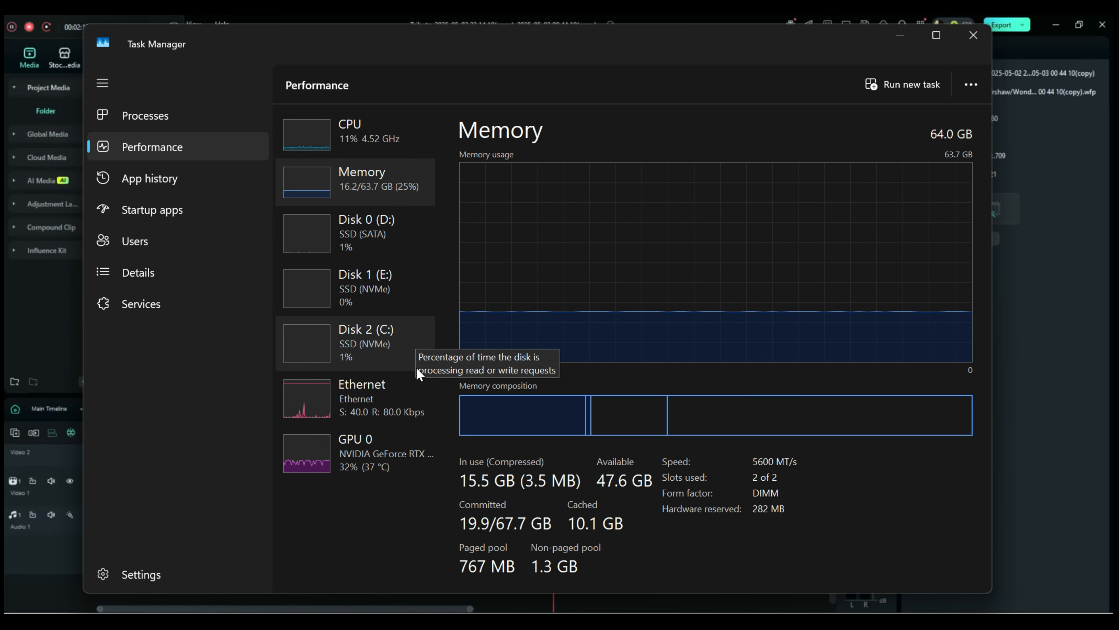
left_click(311, 464)
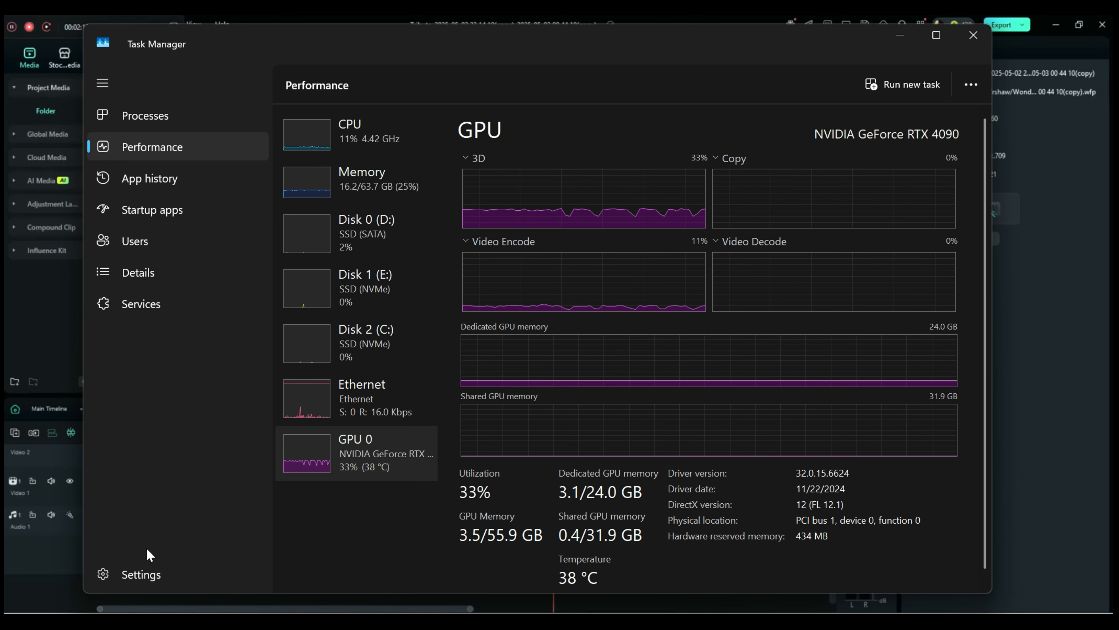
left_click(101, 573)
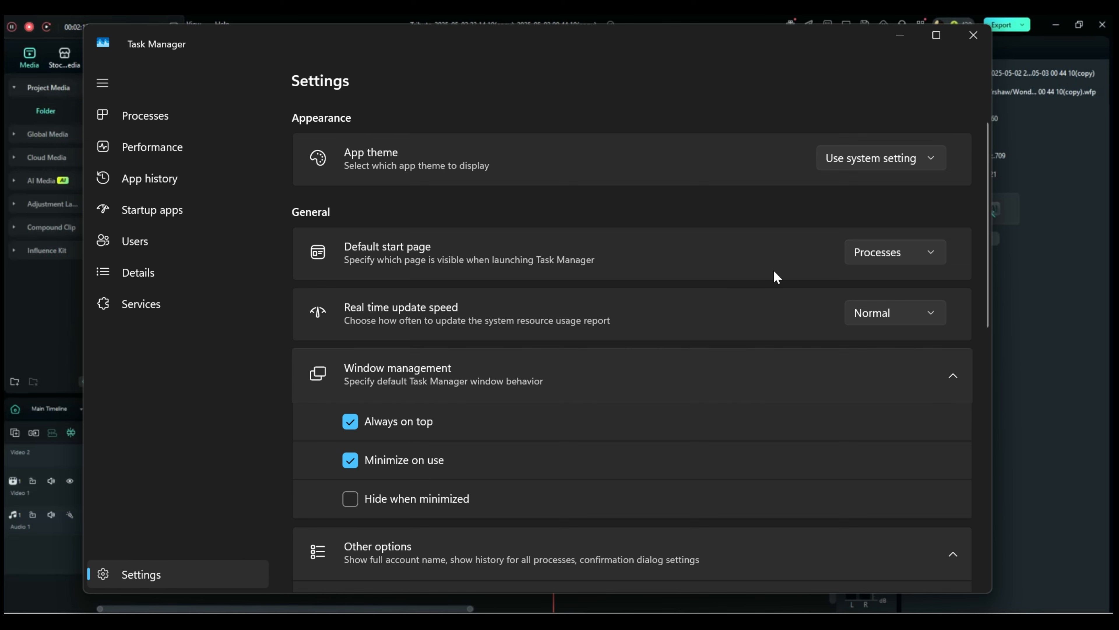
left_click(144, 146)
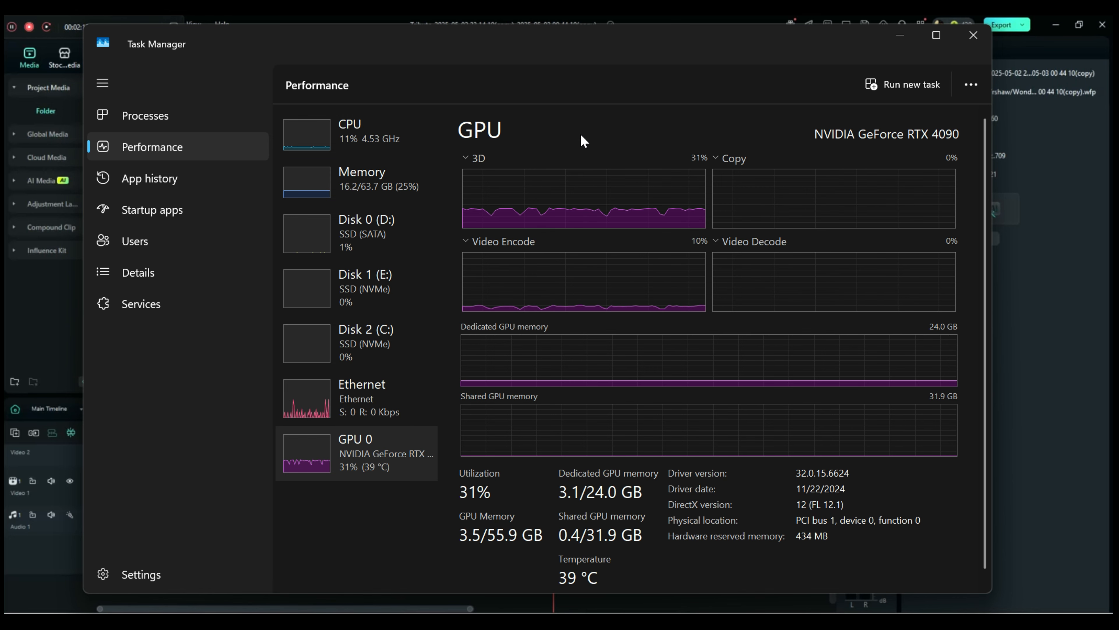
left_click(973, 36)
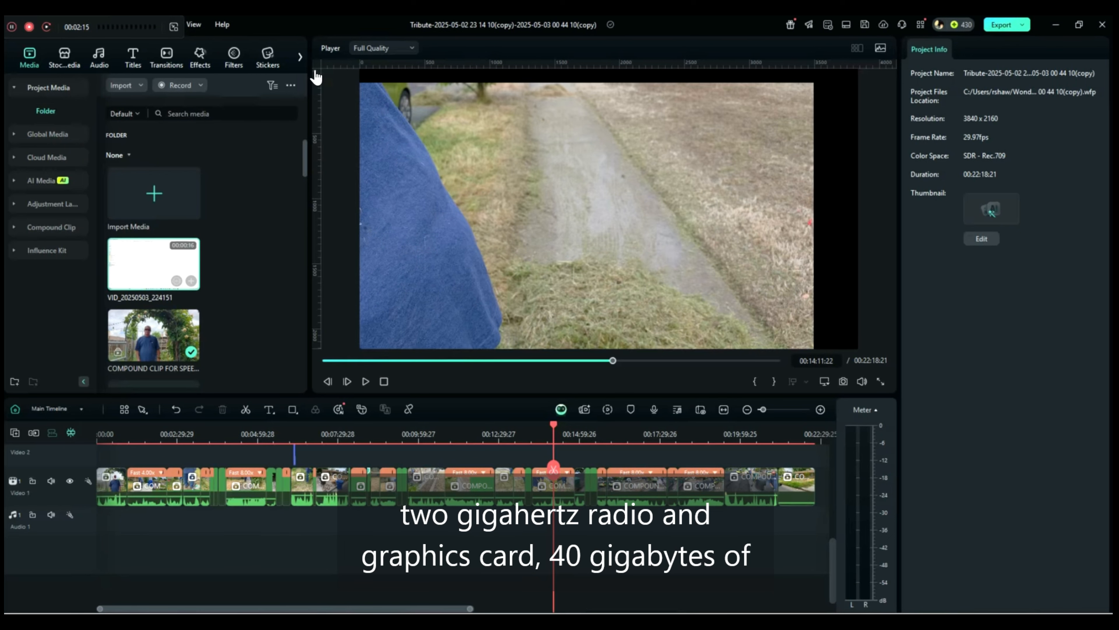
Switch to YouTube Studio and show the videos of the "Lack of compute power" playlist.
key("alt+Tab")
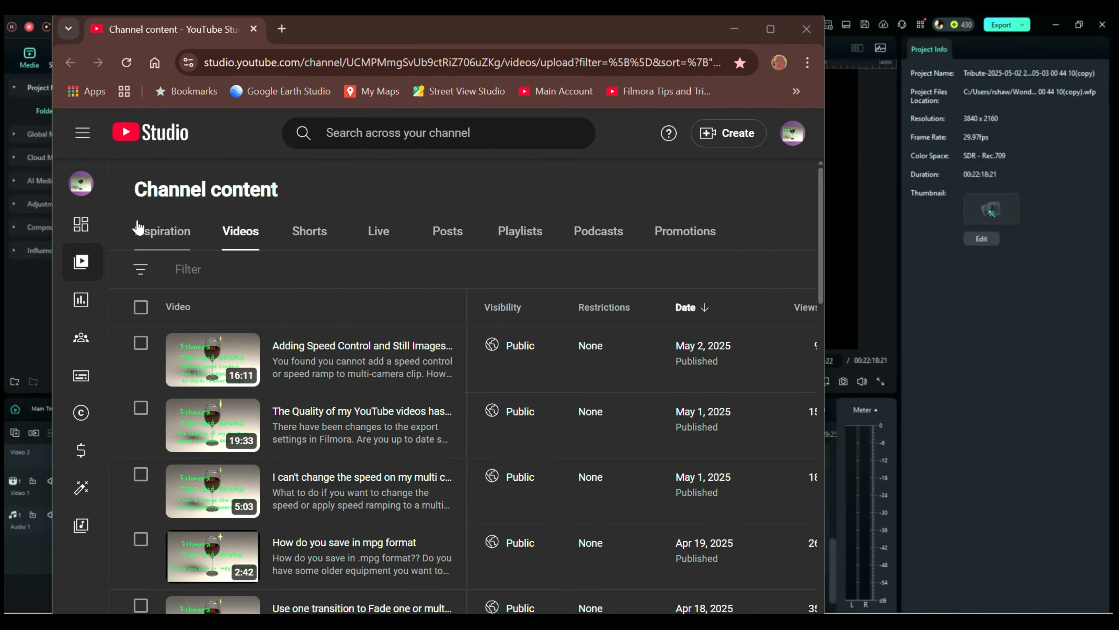
left_click(530, 238)
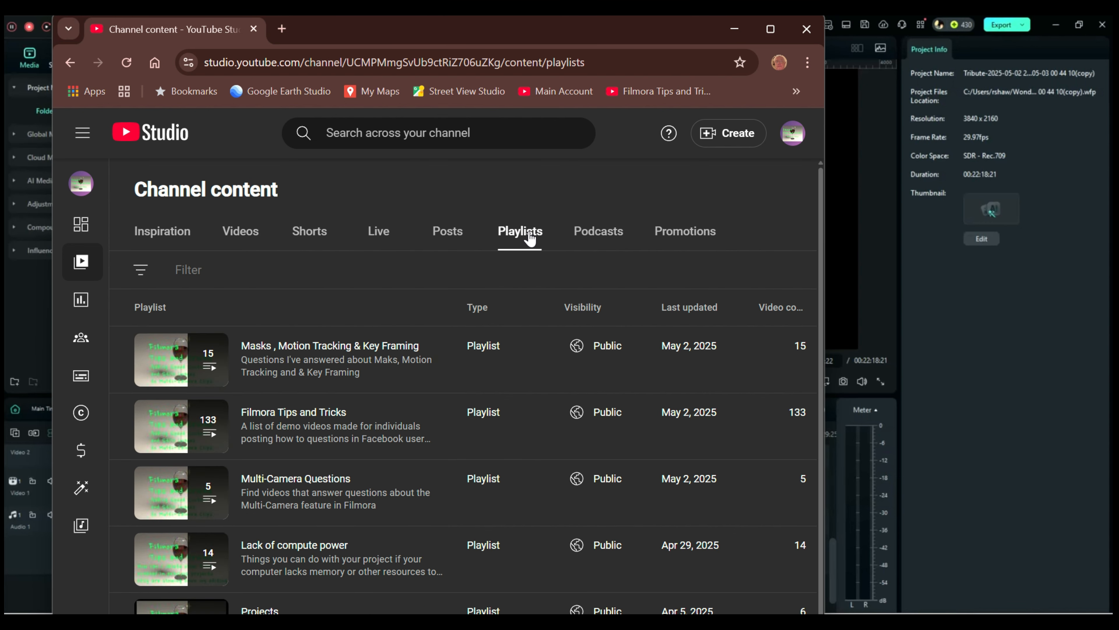
scroll(484, 365, "down", 3)
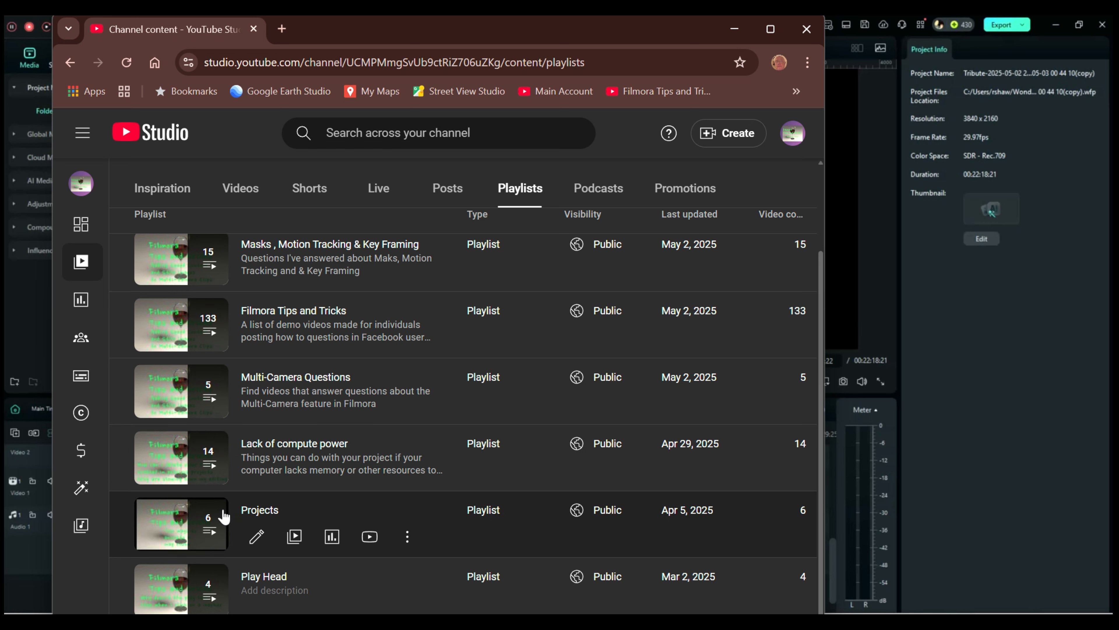
left_click(213, 469)
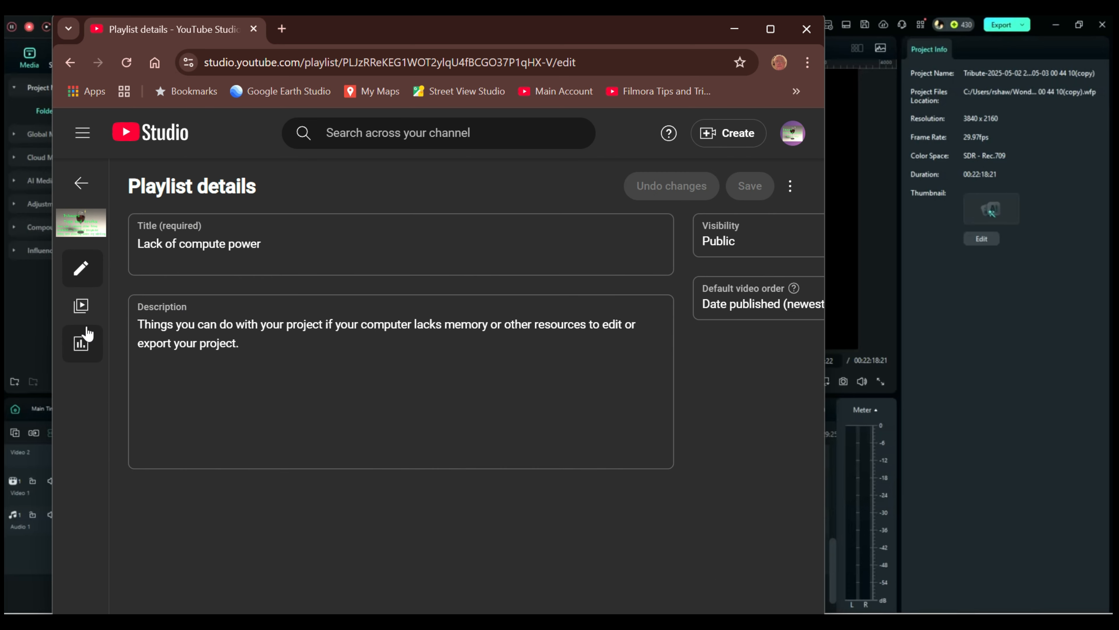
left_click(82, 308)
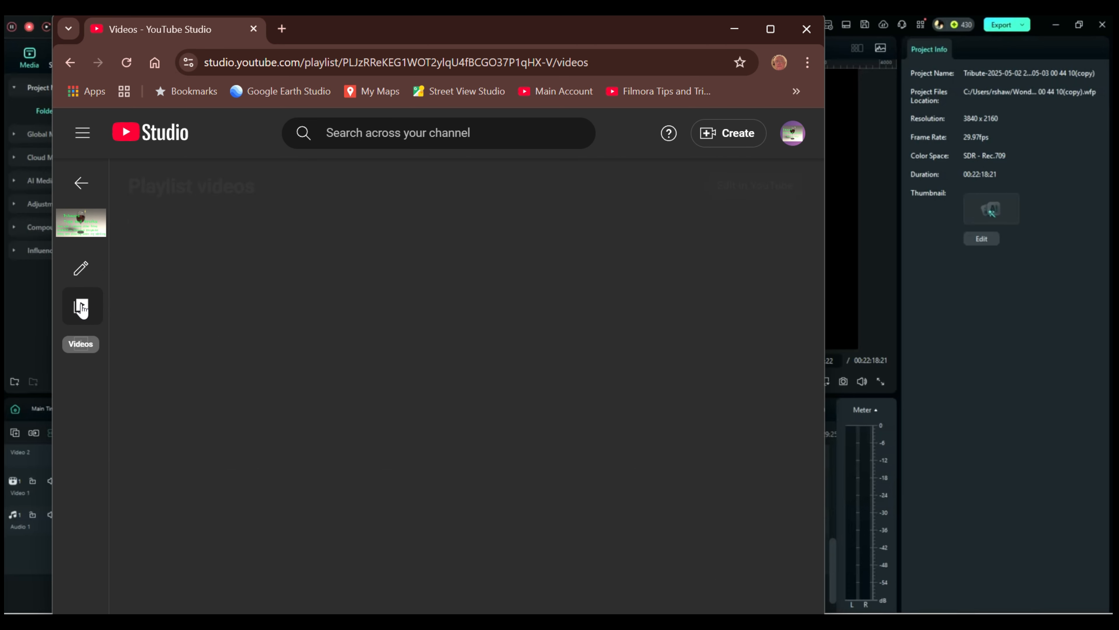
Look through the "Lack of compute power" playlist for videos on lagging, crashing, proxy files, storage space and export problems.
scroll(485, 355, "down", 3)
scroll(485, 355, "down", 8)
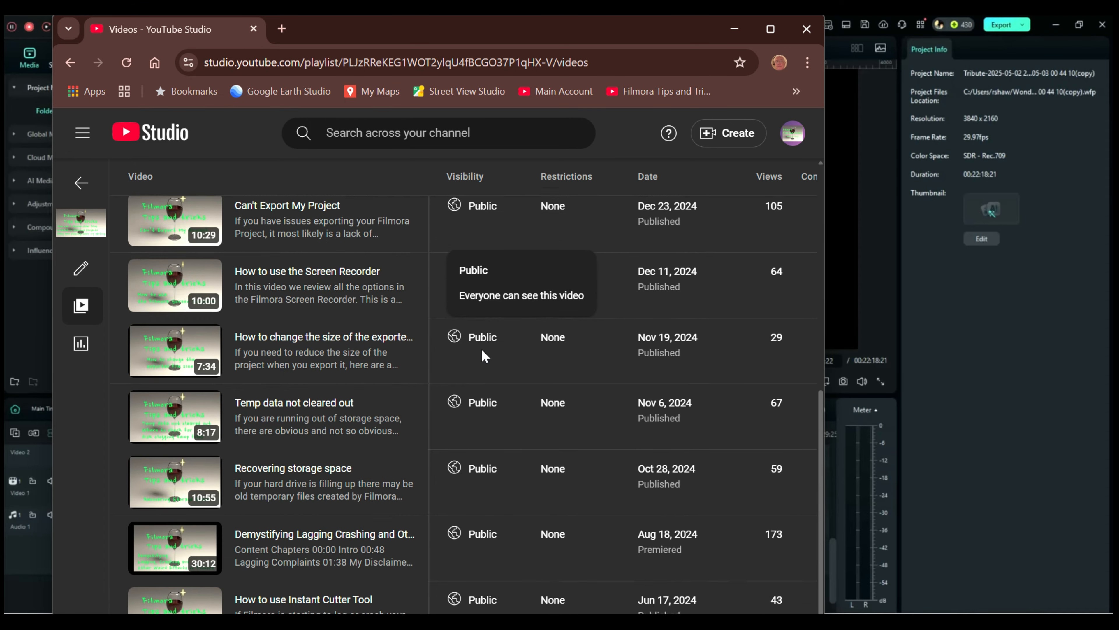
scroll(472, 399, "up", 10)
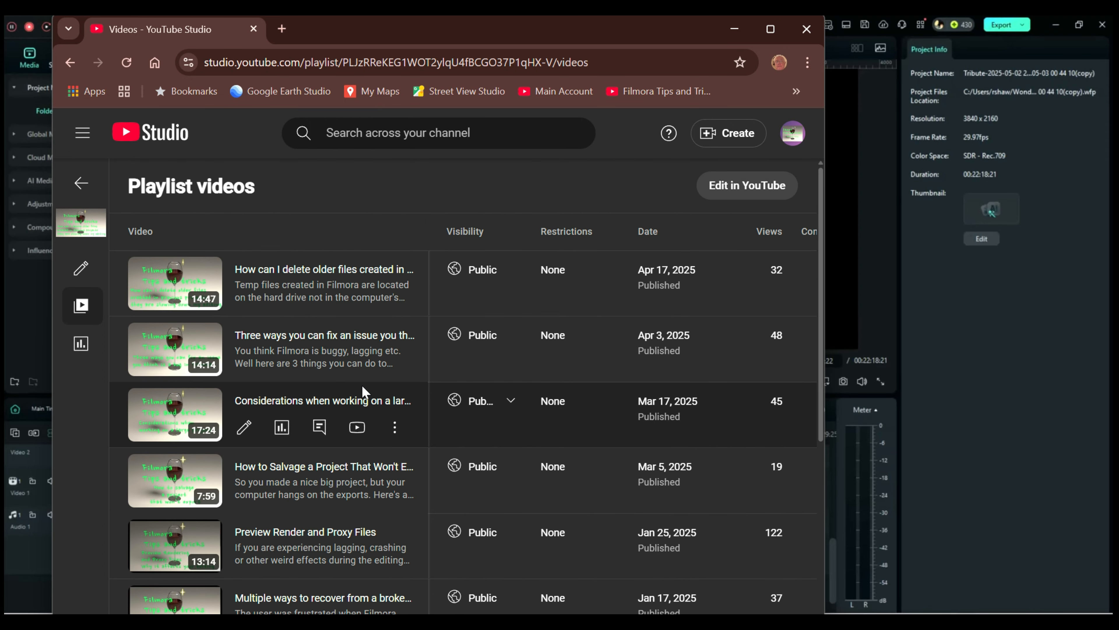
scroll(362, 391, "down", 2)
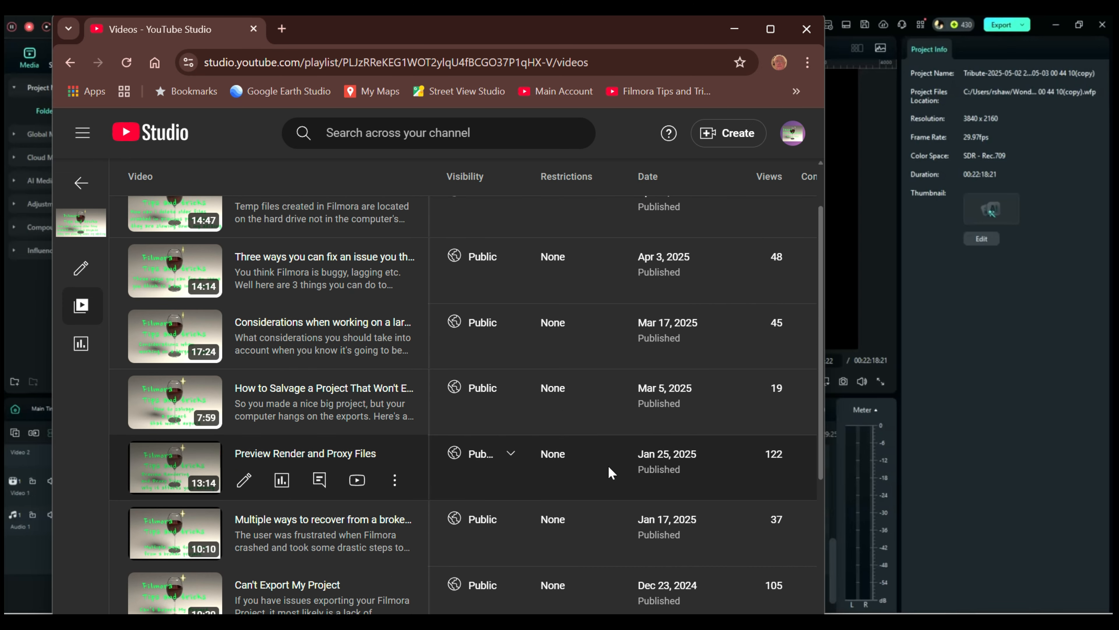
scroll(668, 457, "down", 2)
scroll(667, 456, "down", 10)
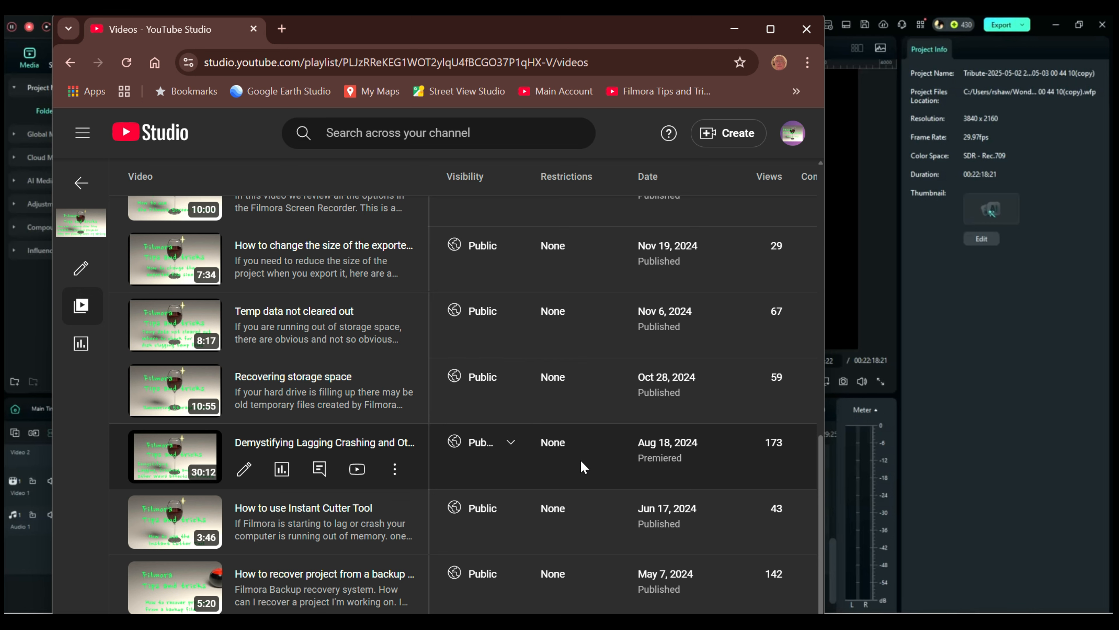
scroll(588, 468, "up", 4)
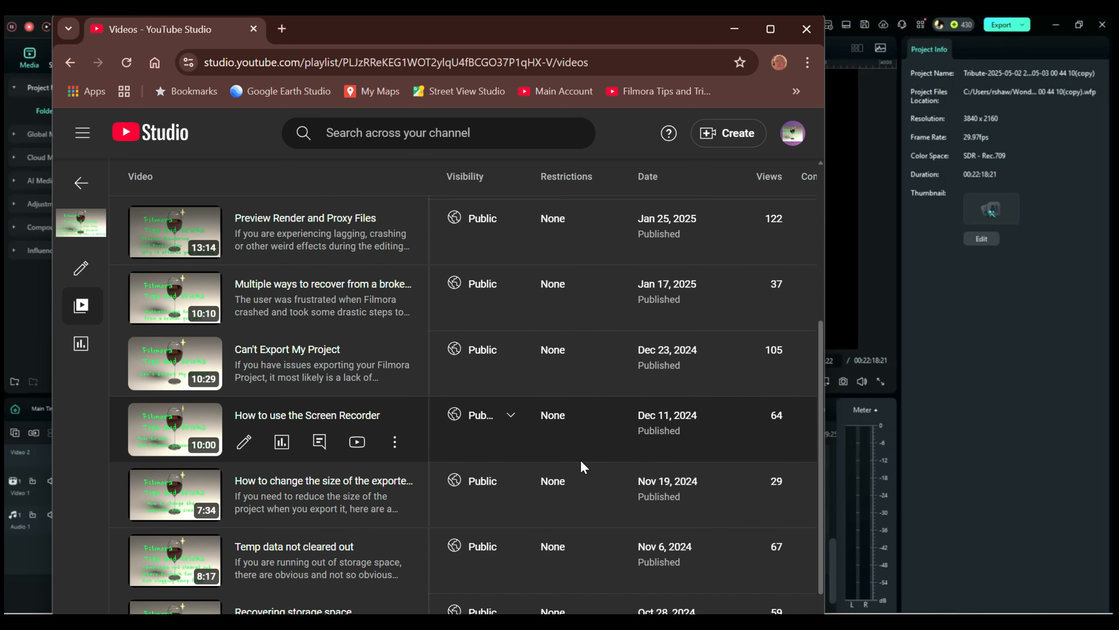
scroll(584, 467, "up", 2)
scroll(583, 468, "up", 3)
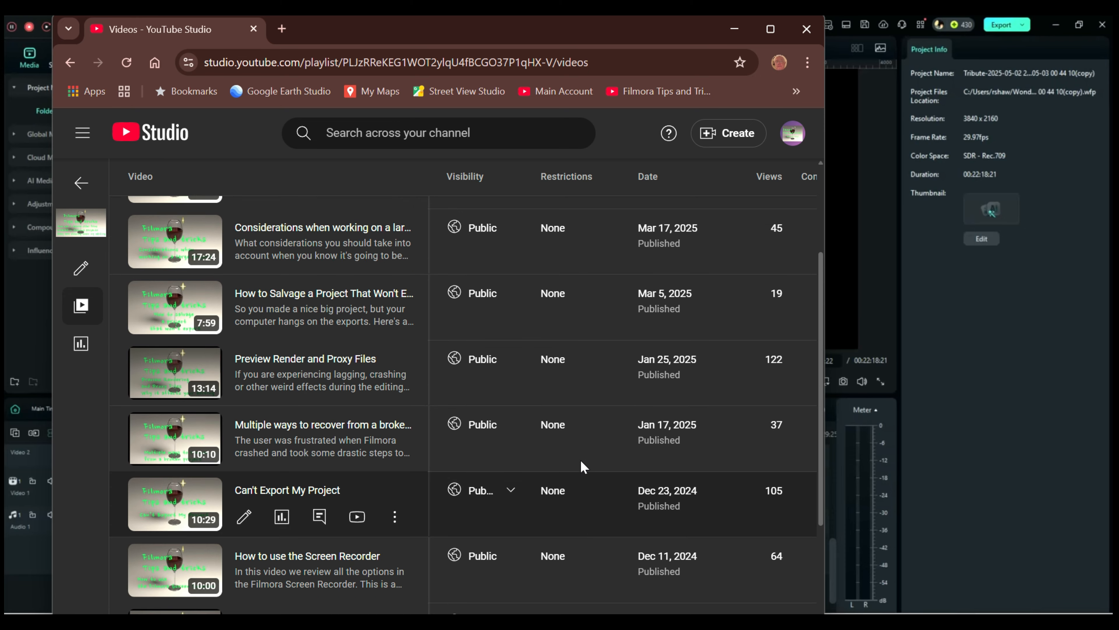
scroll(584, 467, "up", 2)
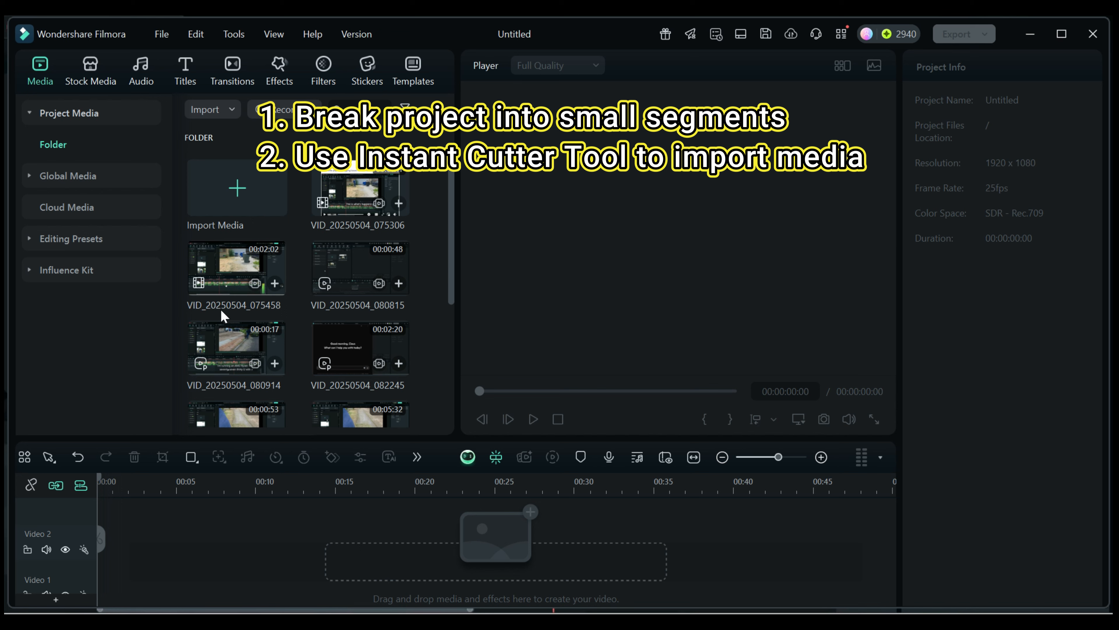
left_click(231, 108)
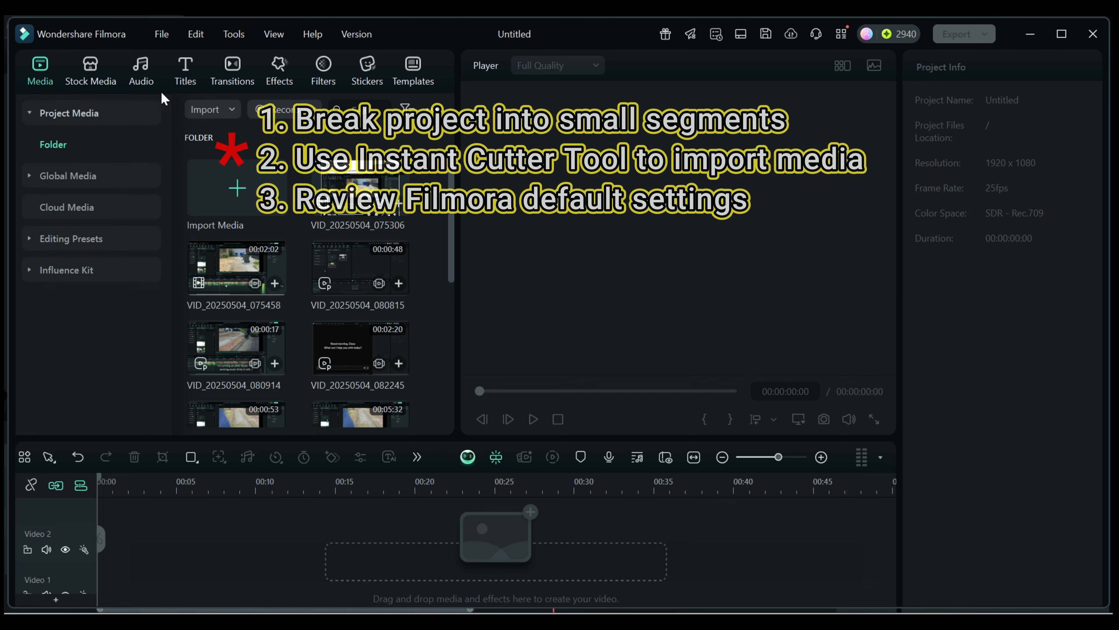
Examine Filmora's performance preferences for GPU acceleration, preview render and proxies, including the resolution choices for automatic video proxies.
left_click(162, 34)
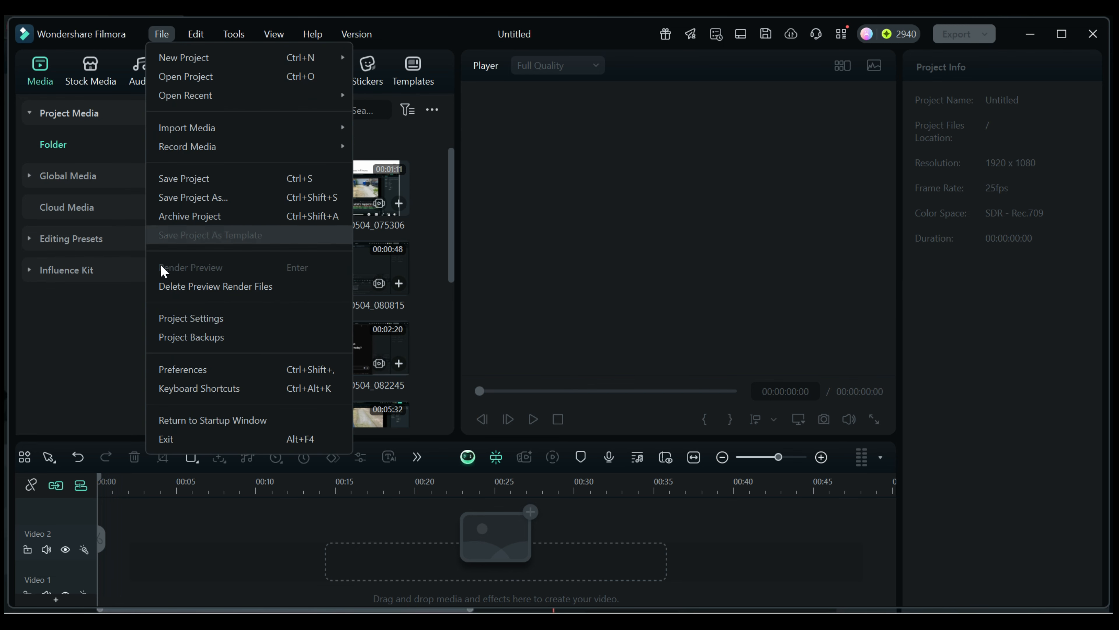
left_click(174, 370)
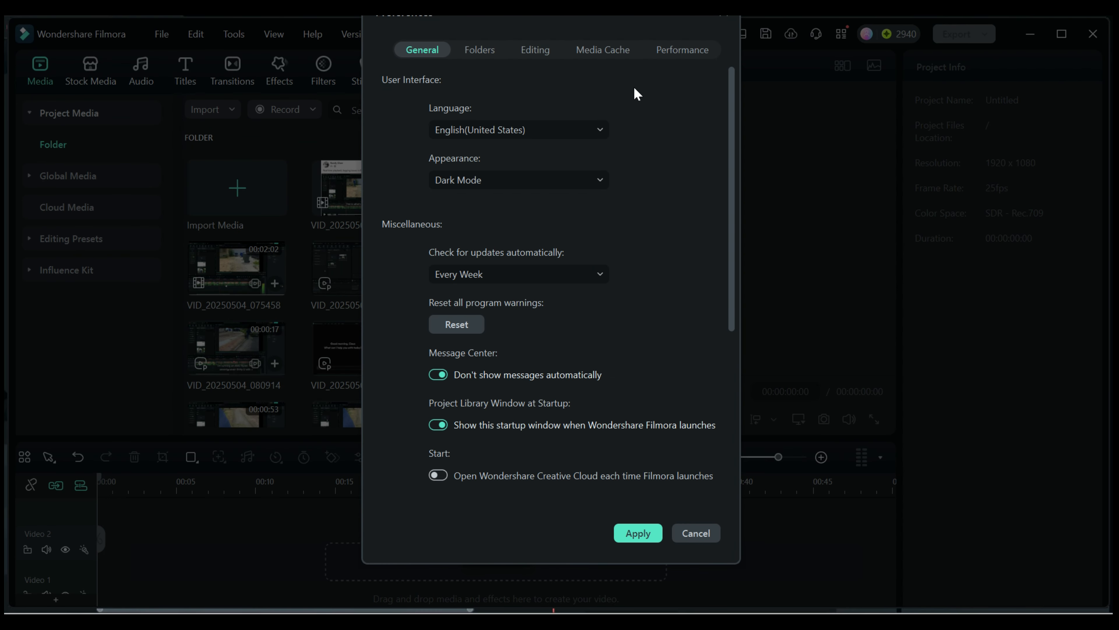
left_click(687, 52)
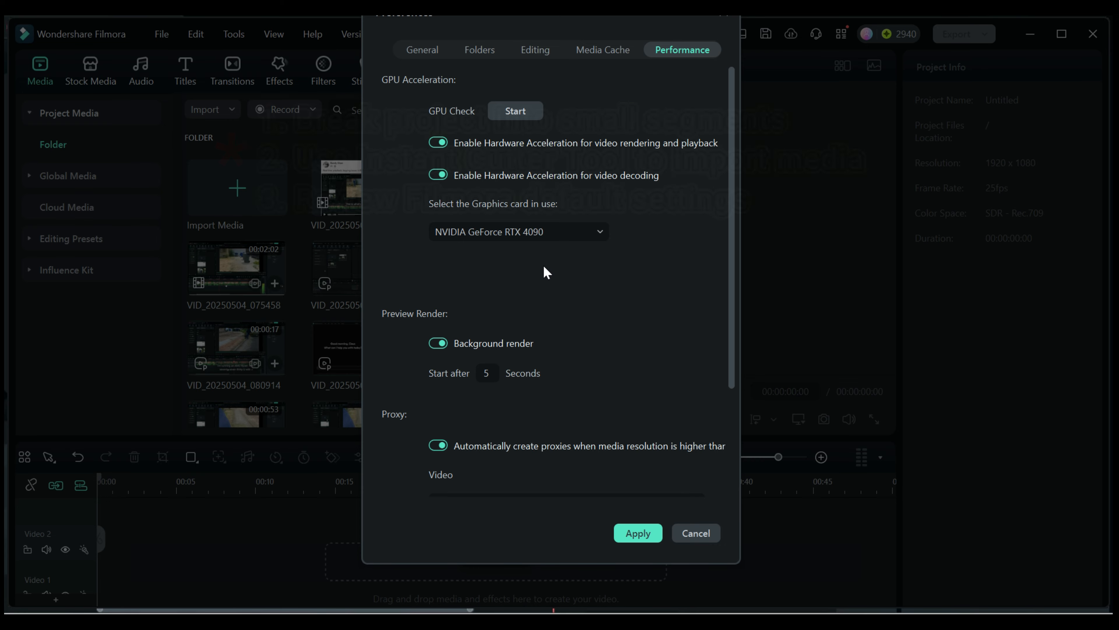
scroll(636, 282, "down", 3)
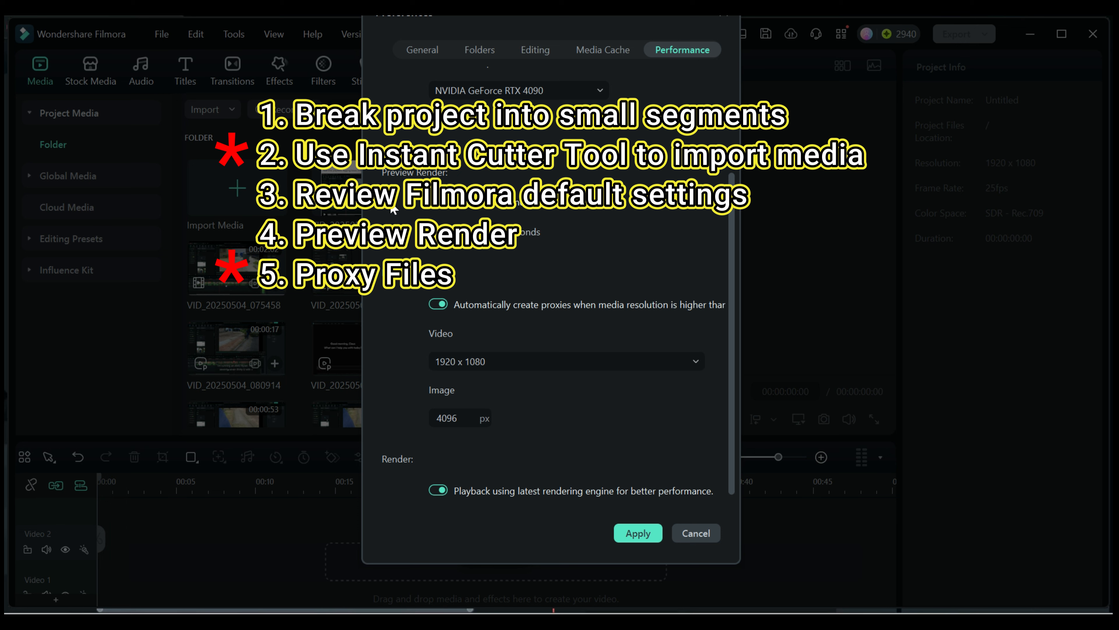
scroll(571, 231, "down", 1)
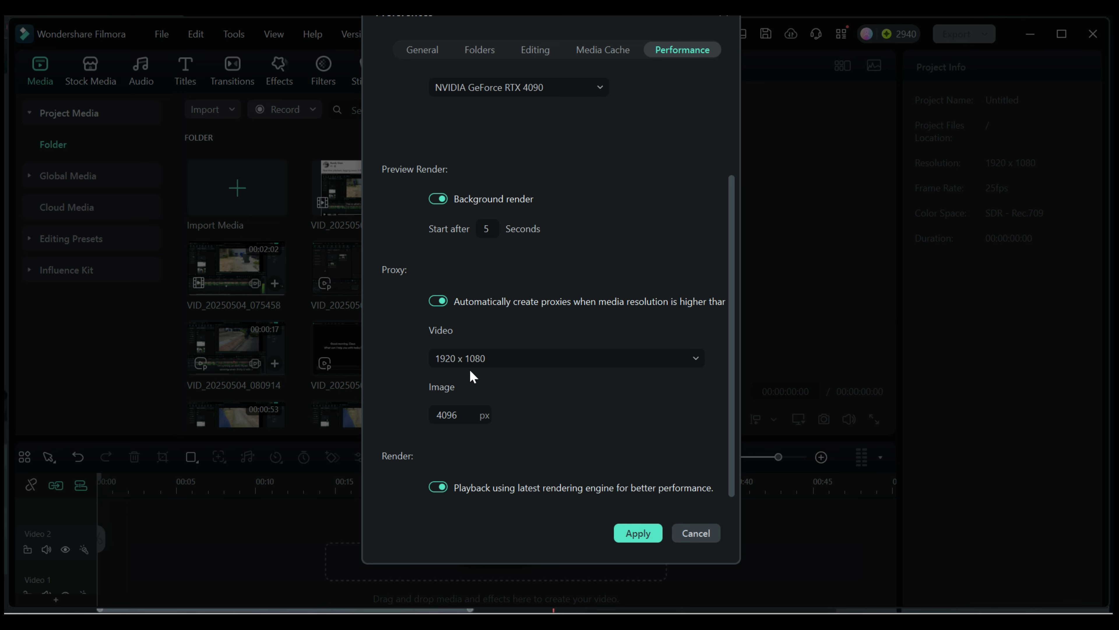
left_click(690, 359)
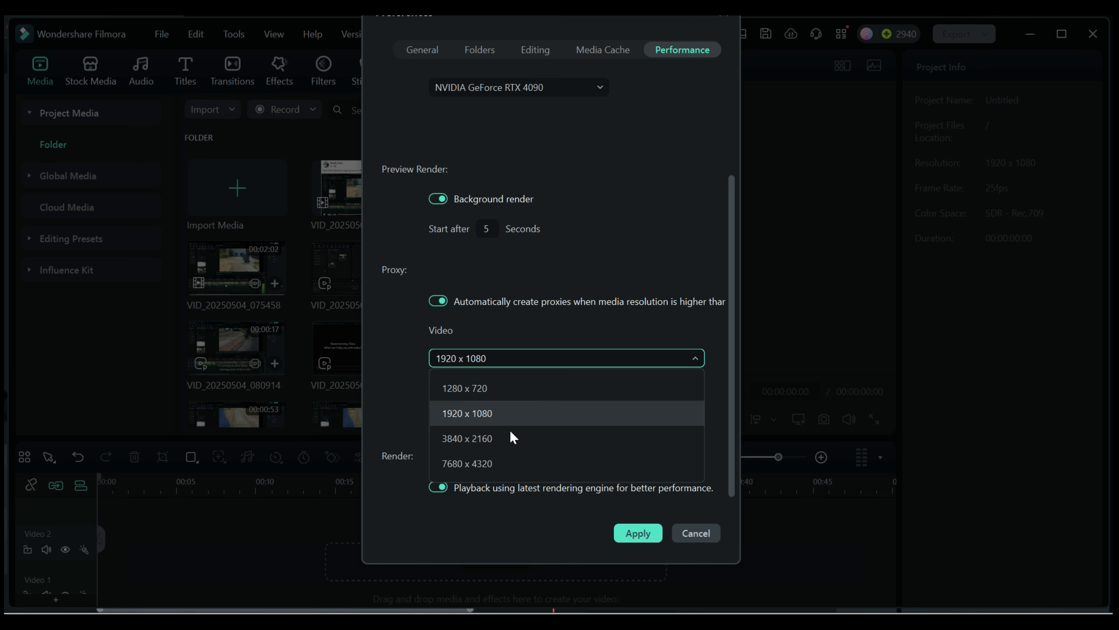
left_click(413, 382)
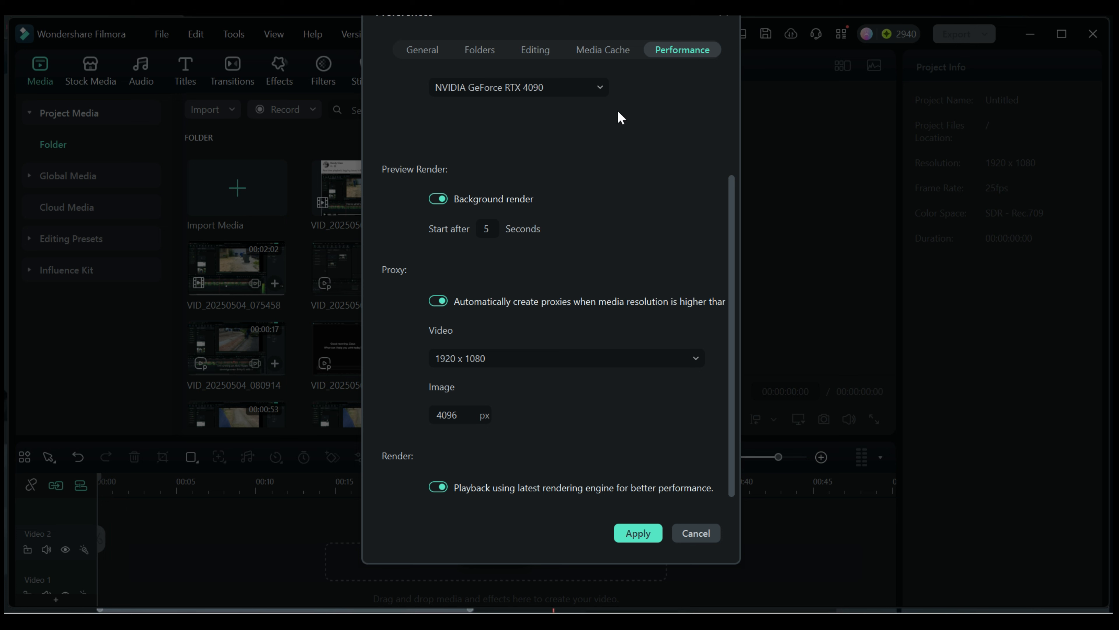
Review the cache management settings for render files, temporary files and installed effects in Filmora's preferences, then close the preferences.
left_click(606, 49)
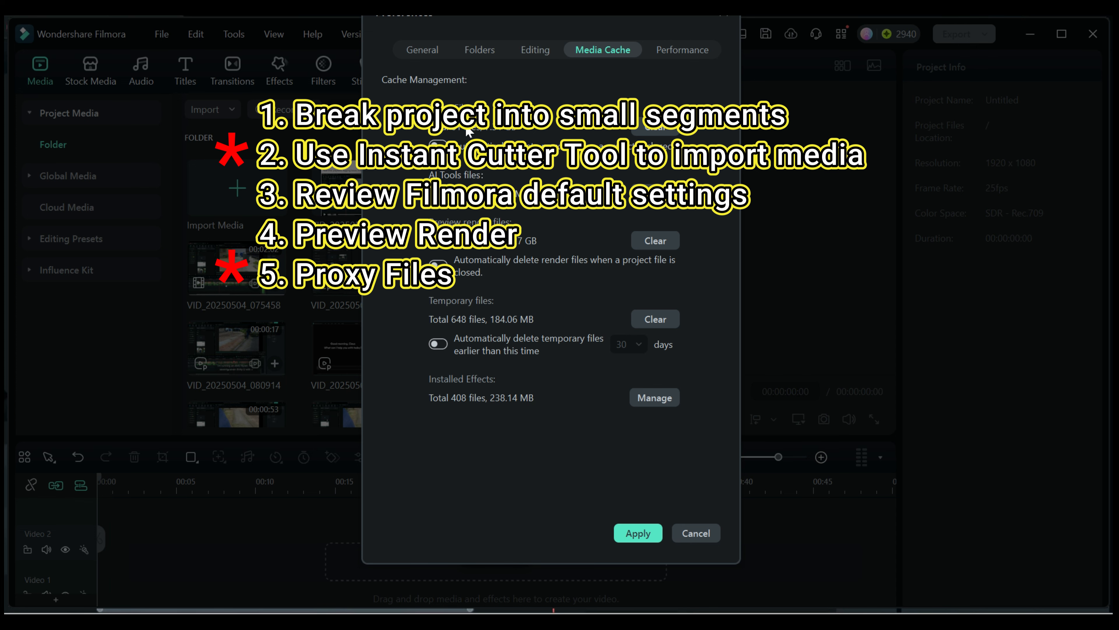
left_click(724, 17)
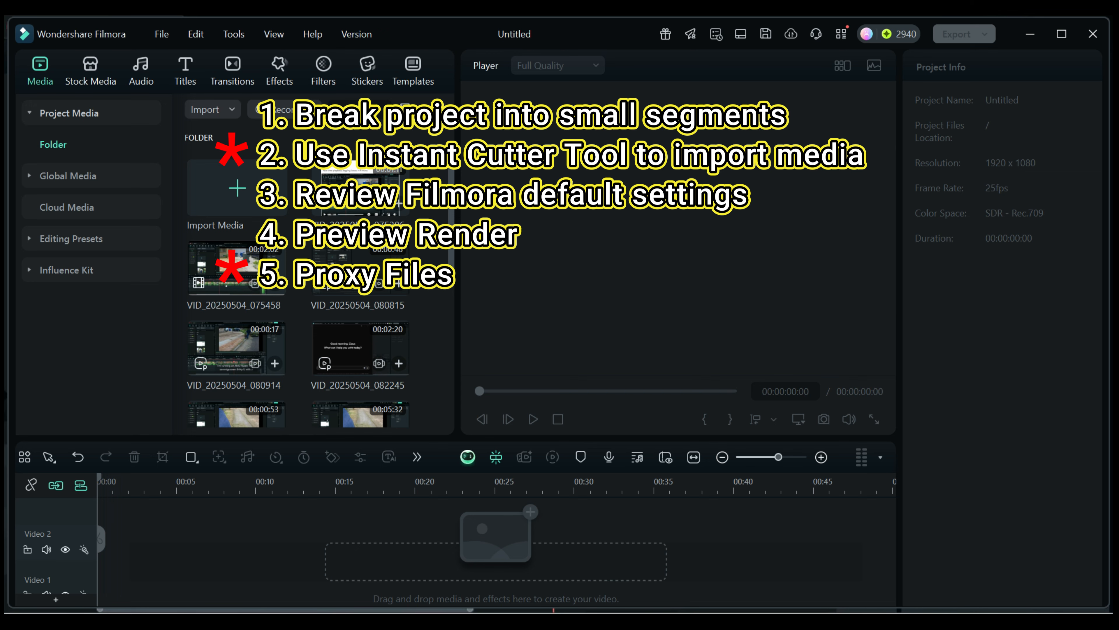
Switch to YouTube Studio and look through the playlist videos for help on recovering a broken project, failed exports and storage space.
mouse_move(876, 628)
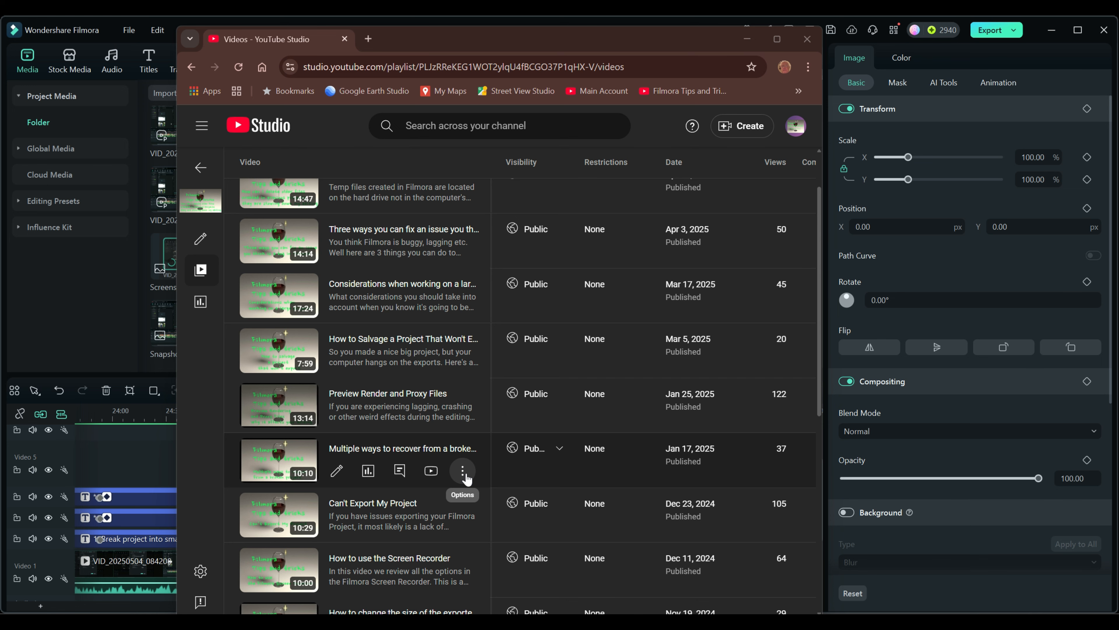
scroll(501, 511, "down", 3)
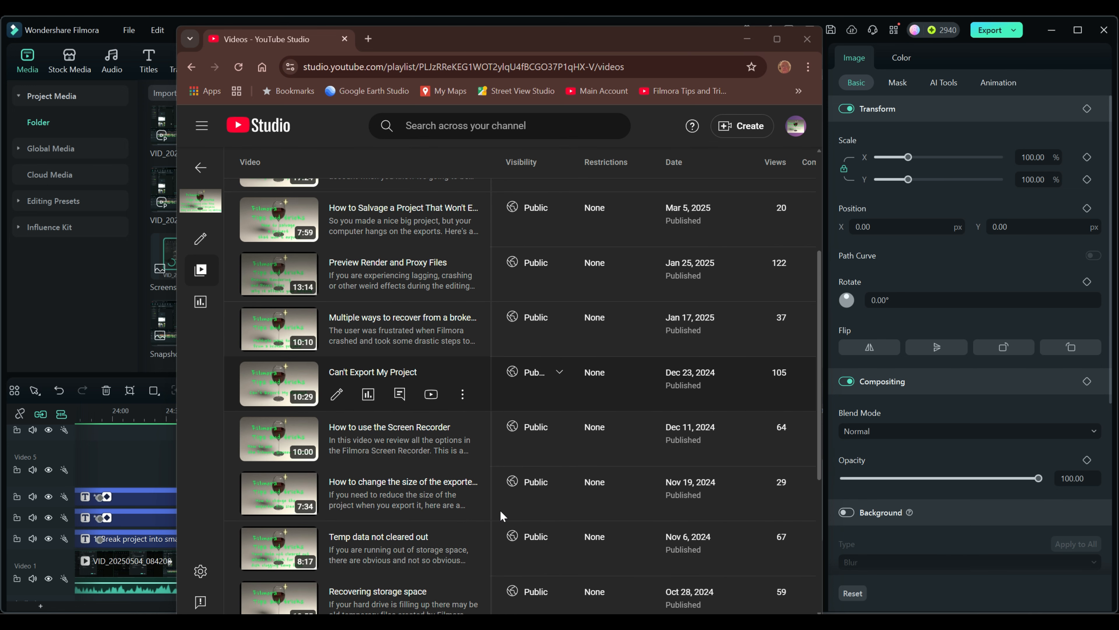
scroll(500, 512, "down", 4)
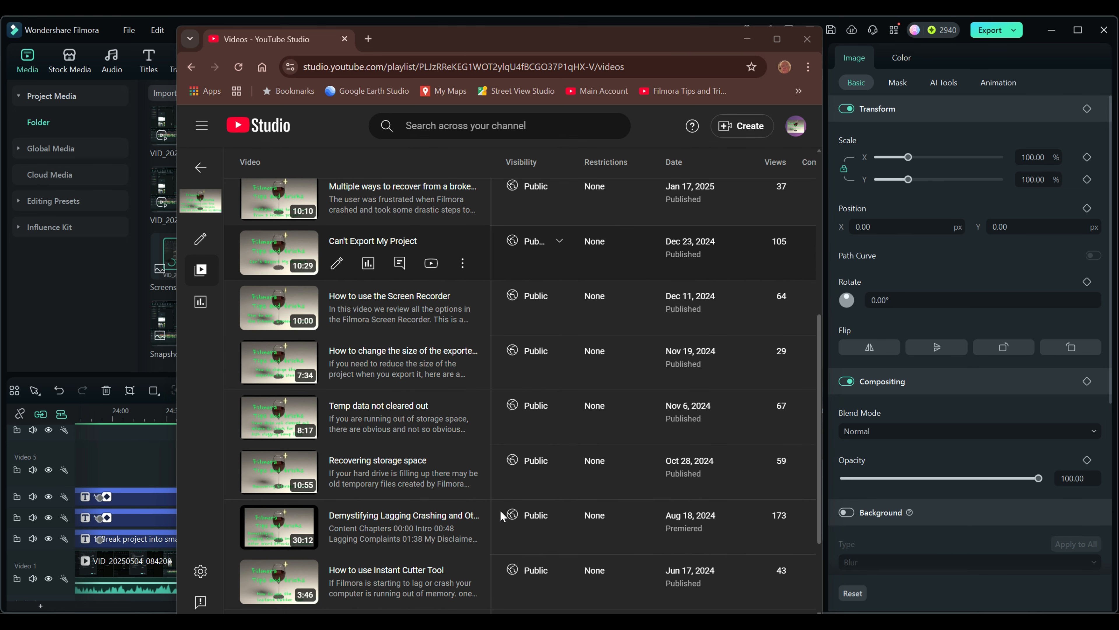
scroll(501, 512, "up", 8)
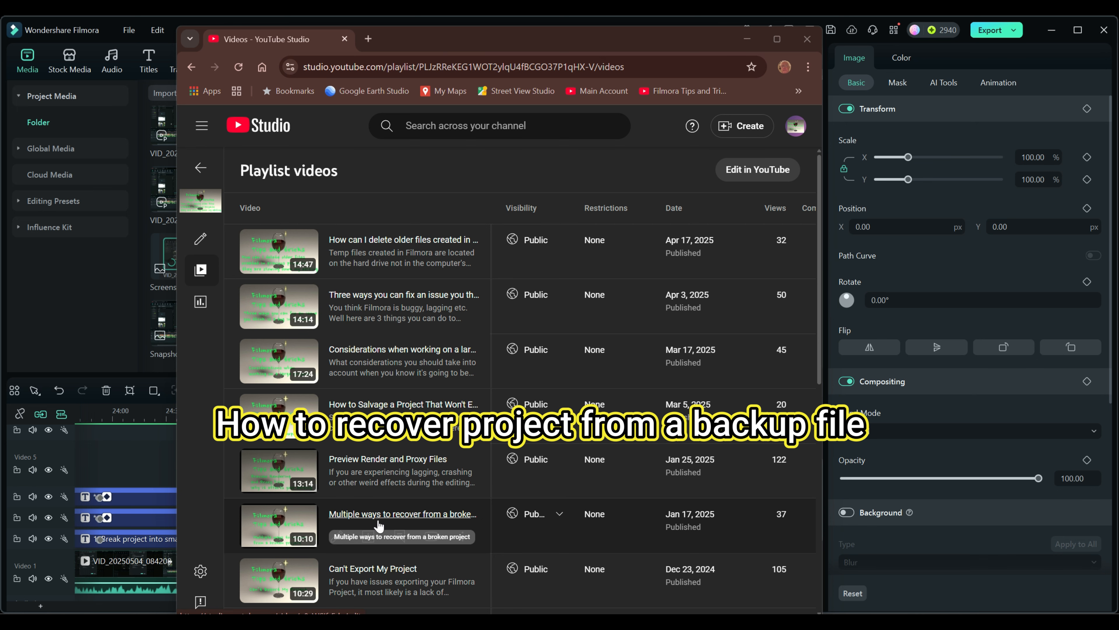
scroll(468, 521, "down", 2)
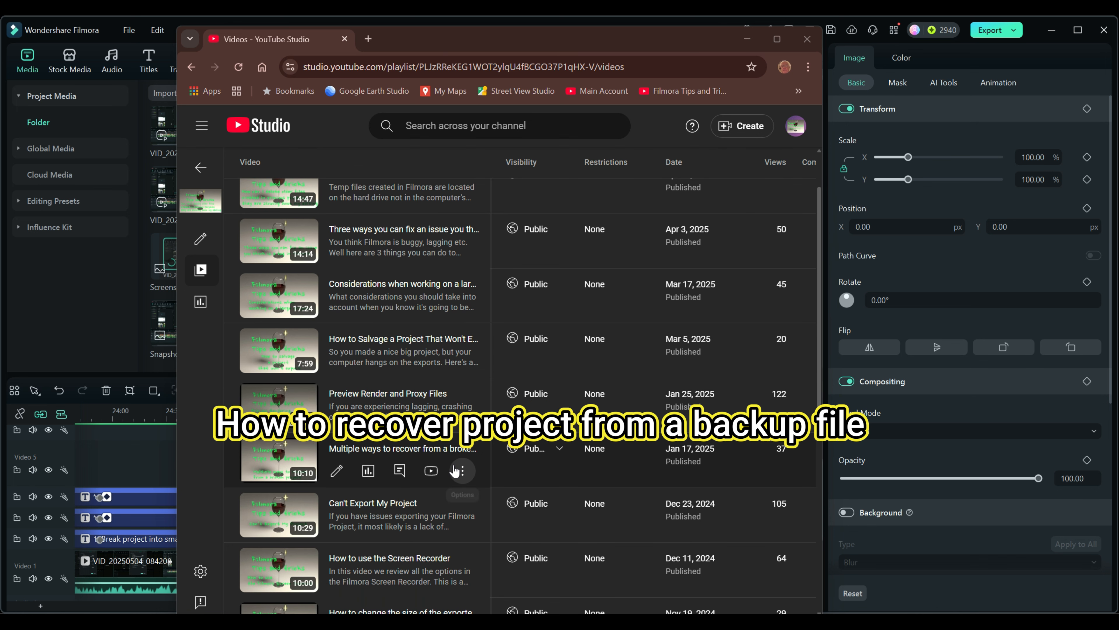